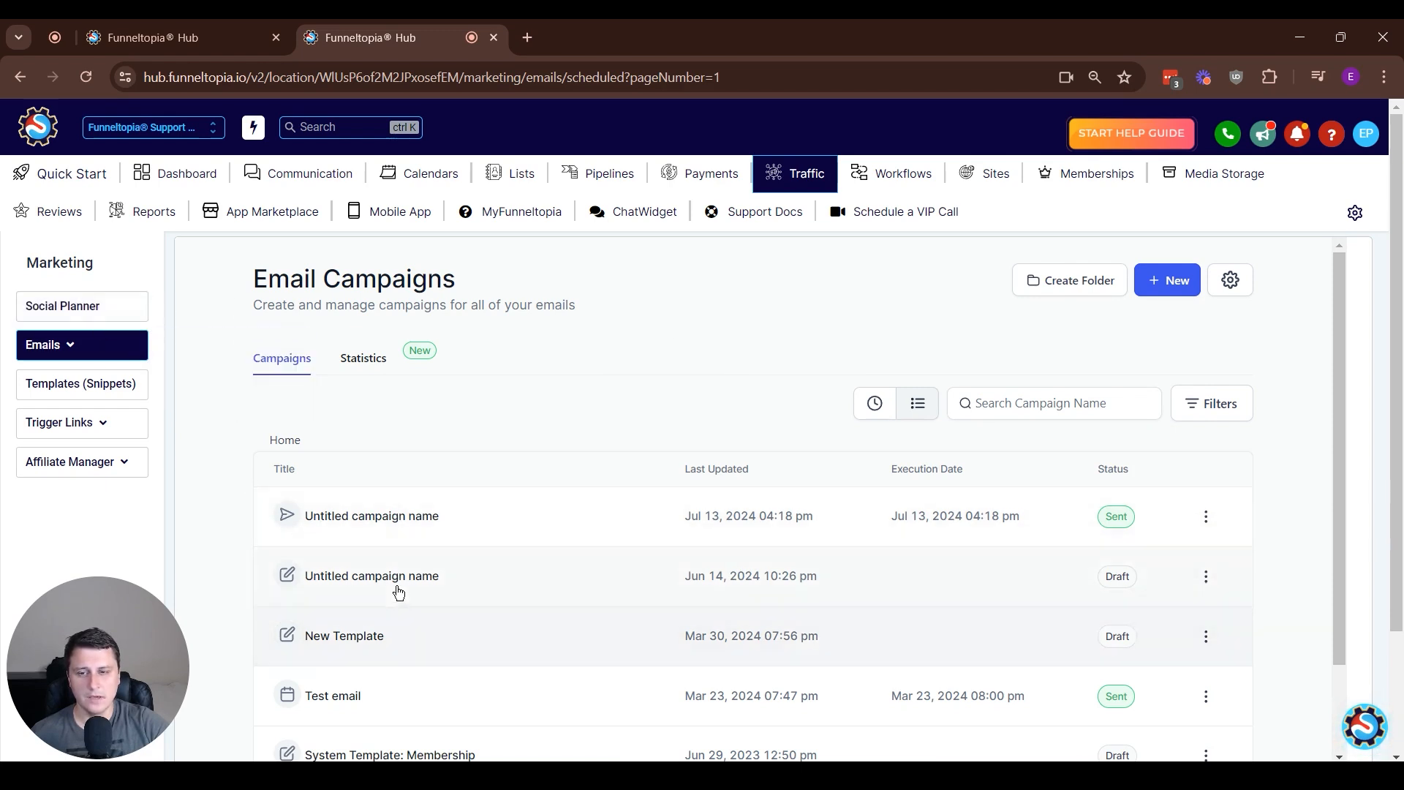
Open the send settings of the untitled draft campaign from Jun 14, 2024 and enter the sender's email address
click(398, 585)
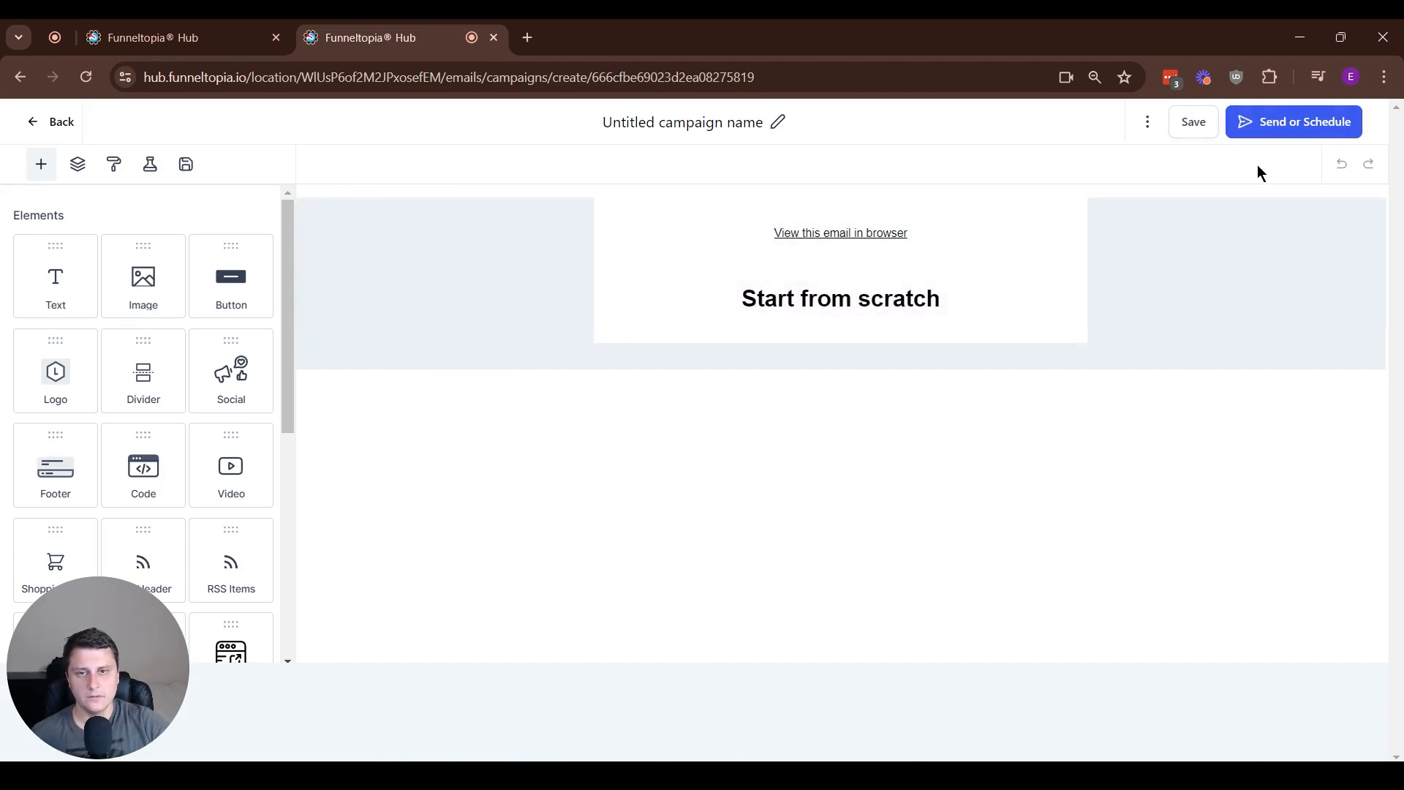
click(1296, 126)
click(697, 416)
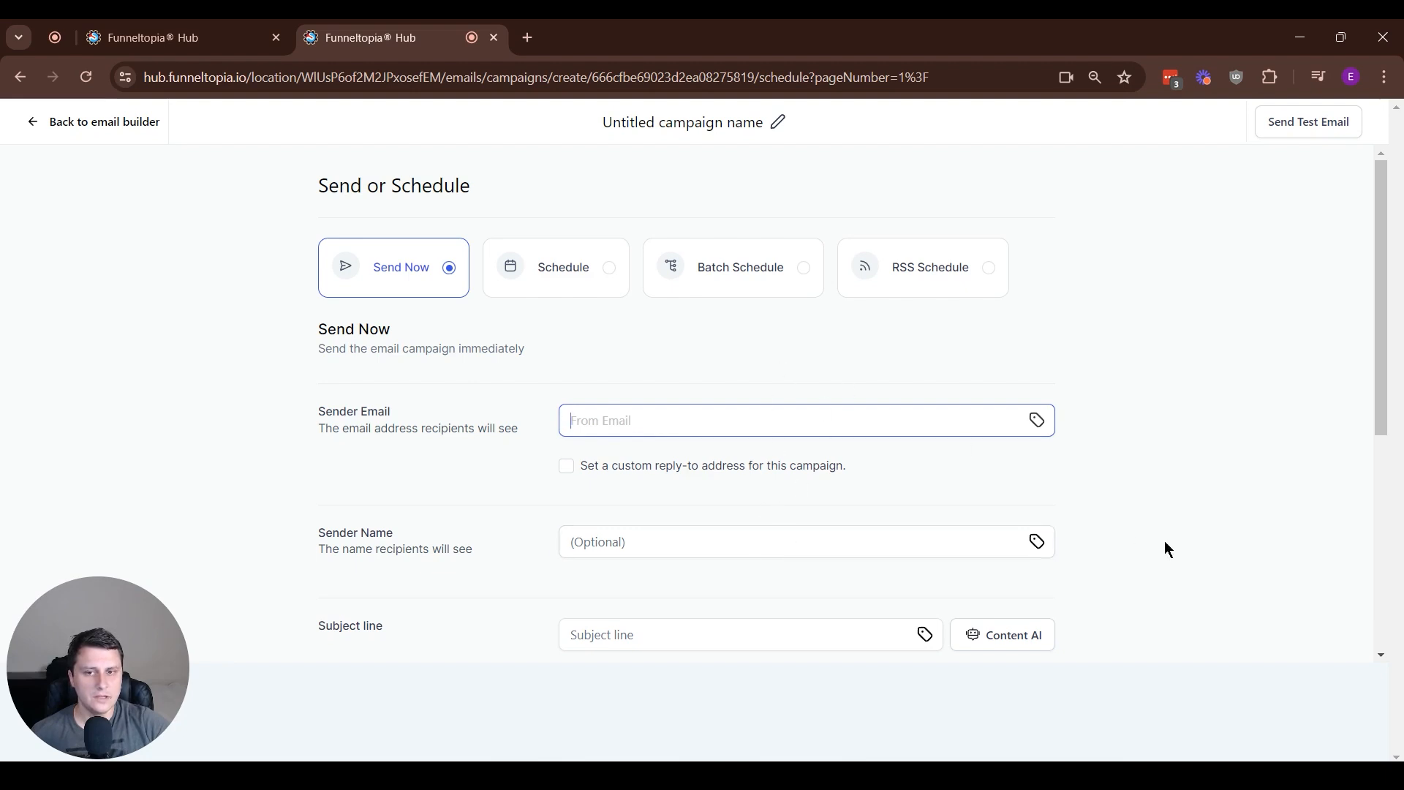
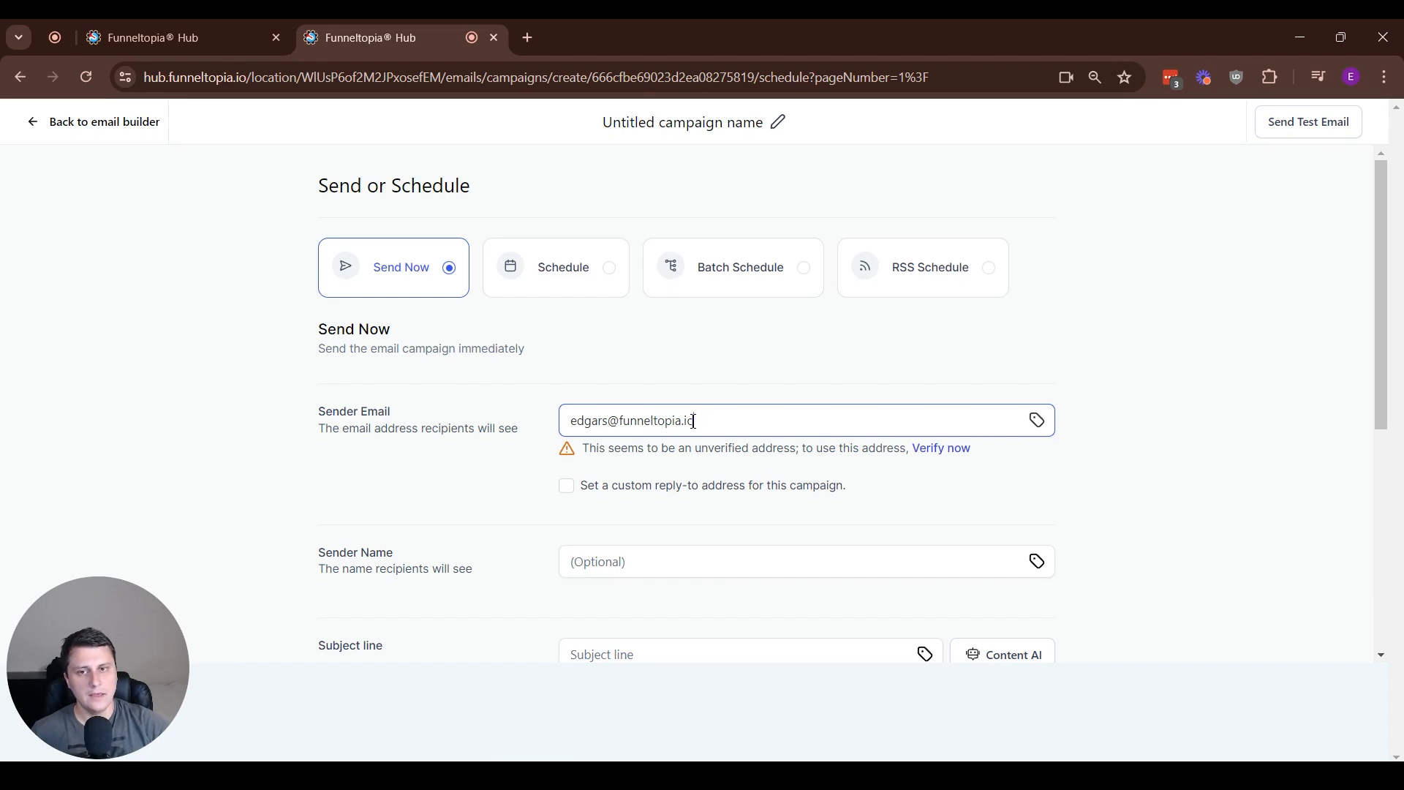
double_click(666, 412)
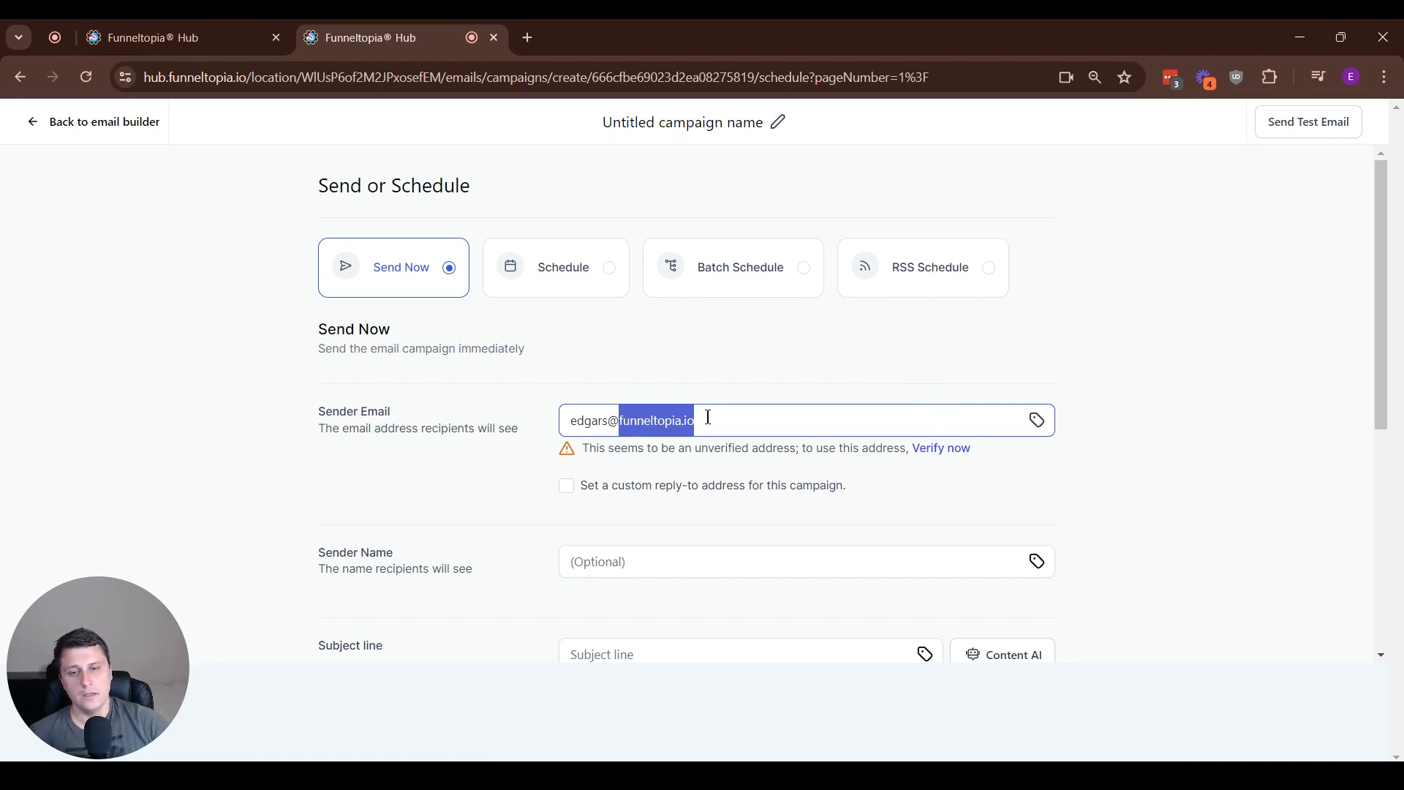
click(1208, 416)
click(657, 414)
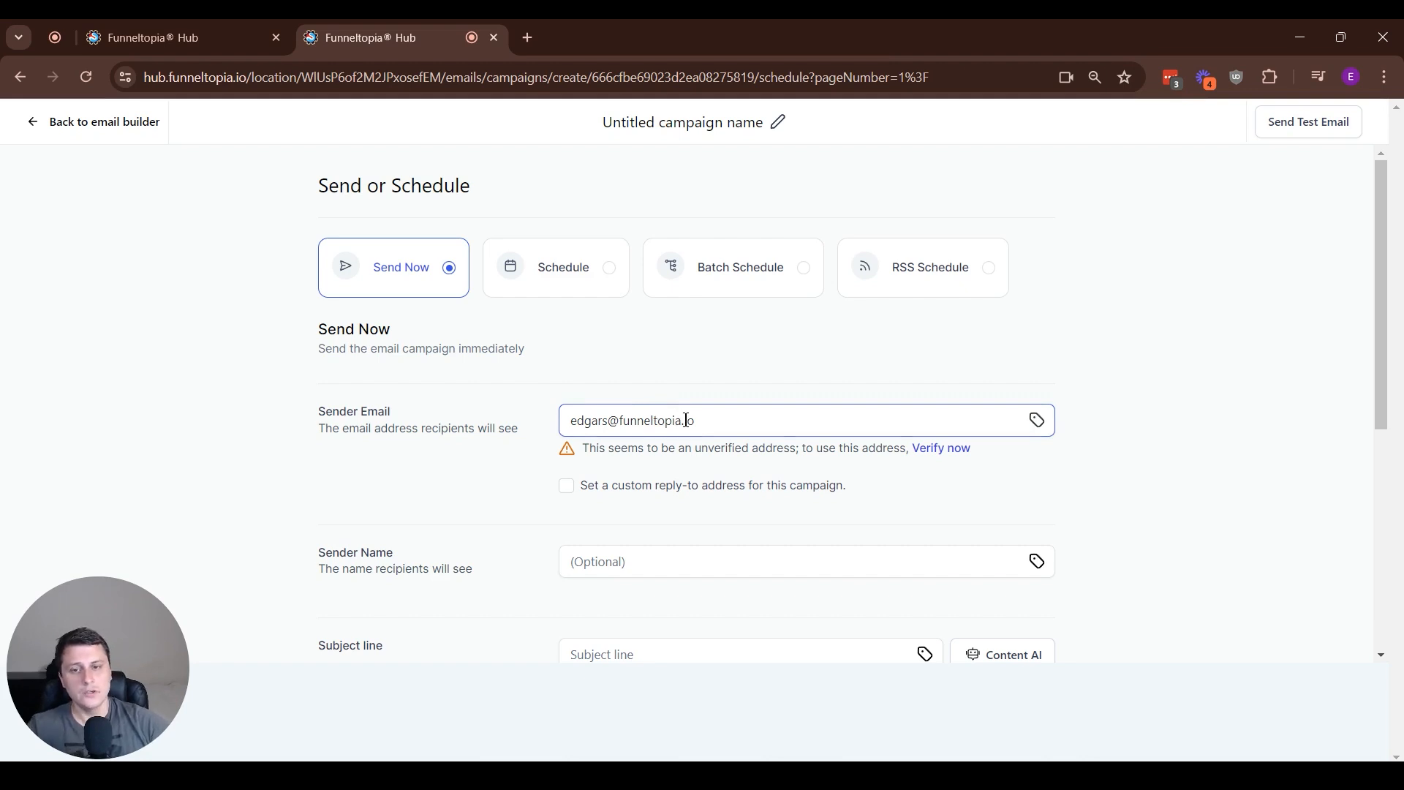
key(ctrl+a)
drag(582, 447, 1182, 464)
click(1181, 464)
Request verification of the sender email address and confirm it with the emailed verification code
click(950, 455)
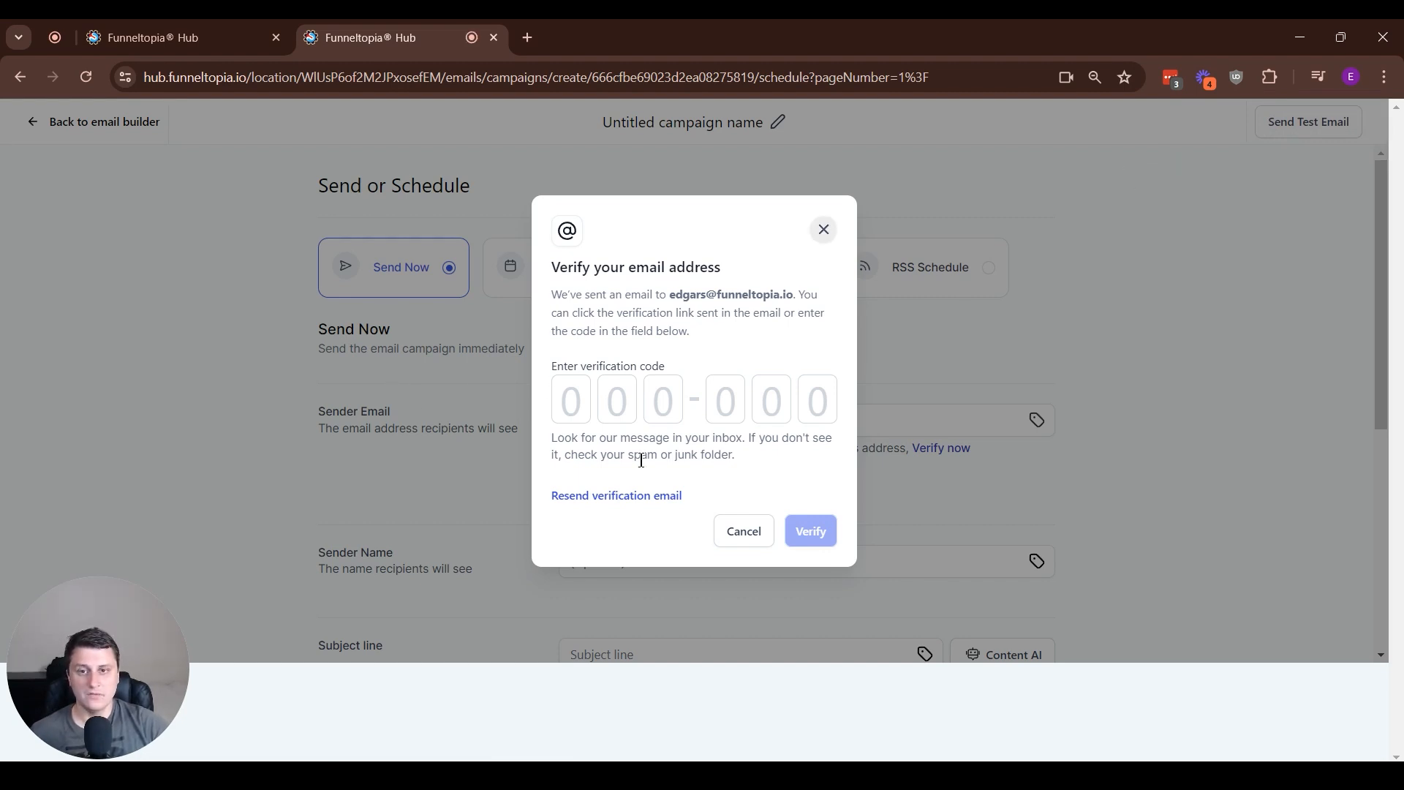
click(572, 399)
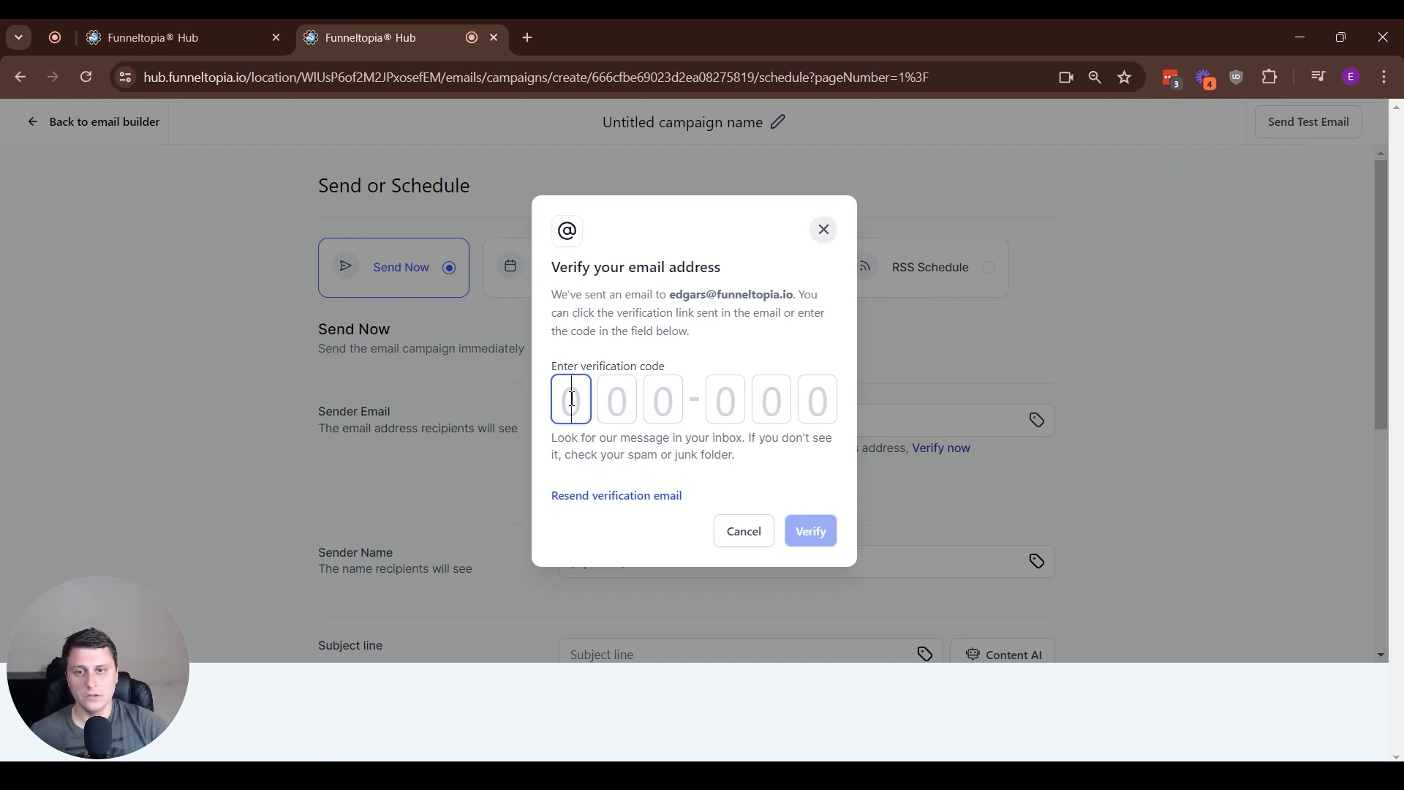
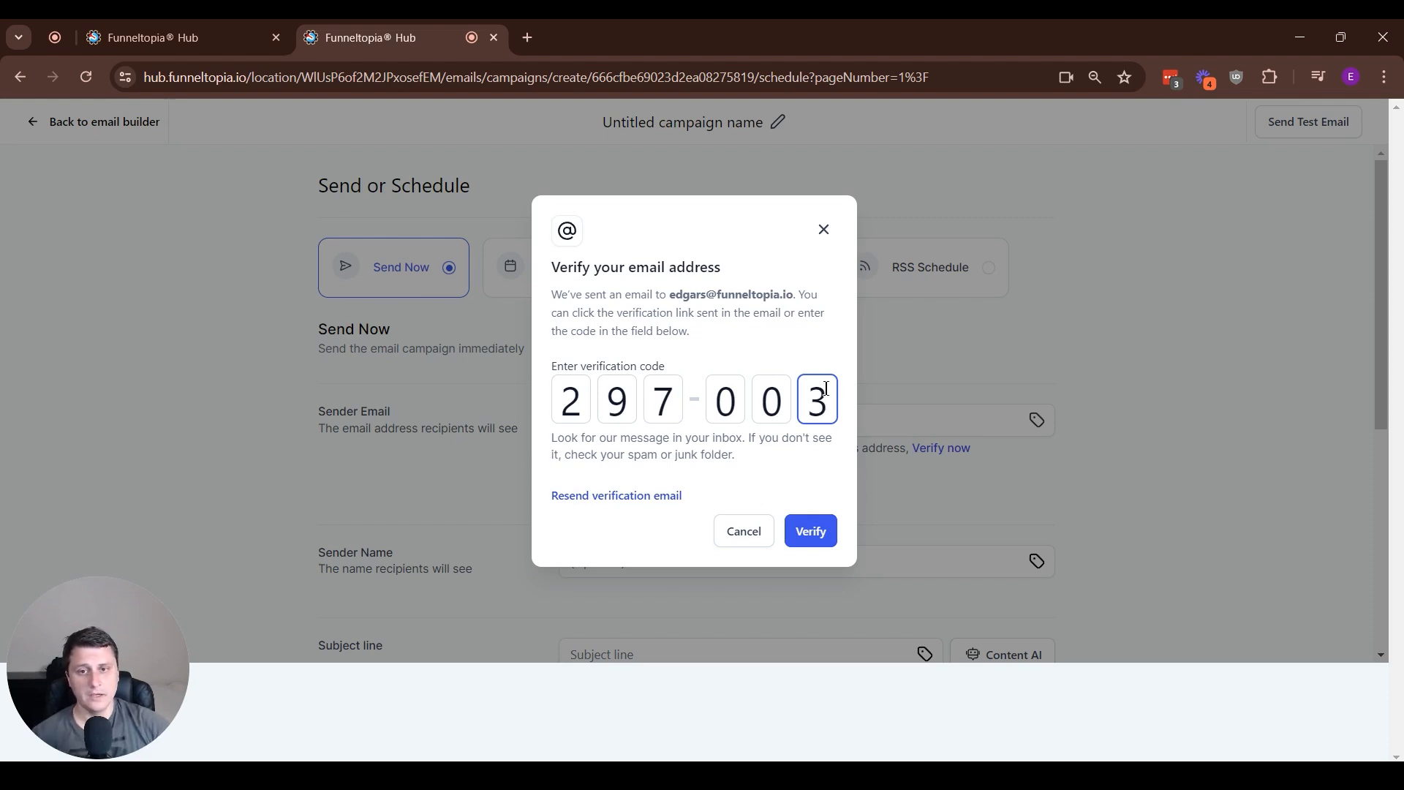
click(812, 528)
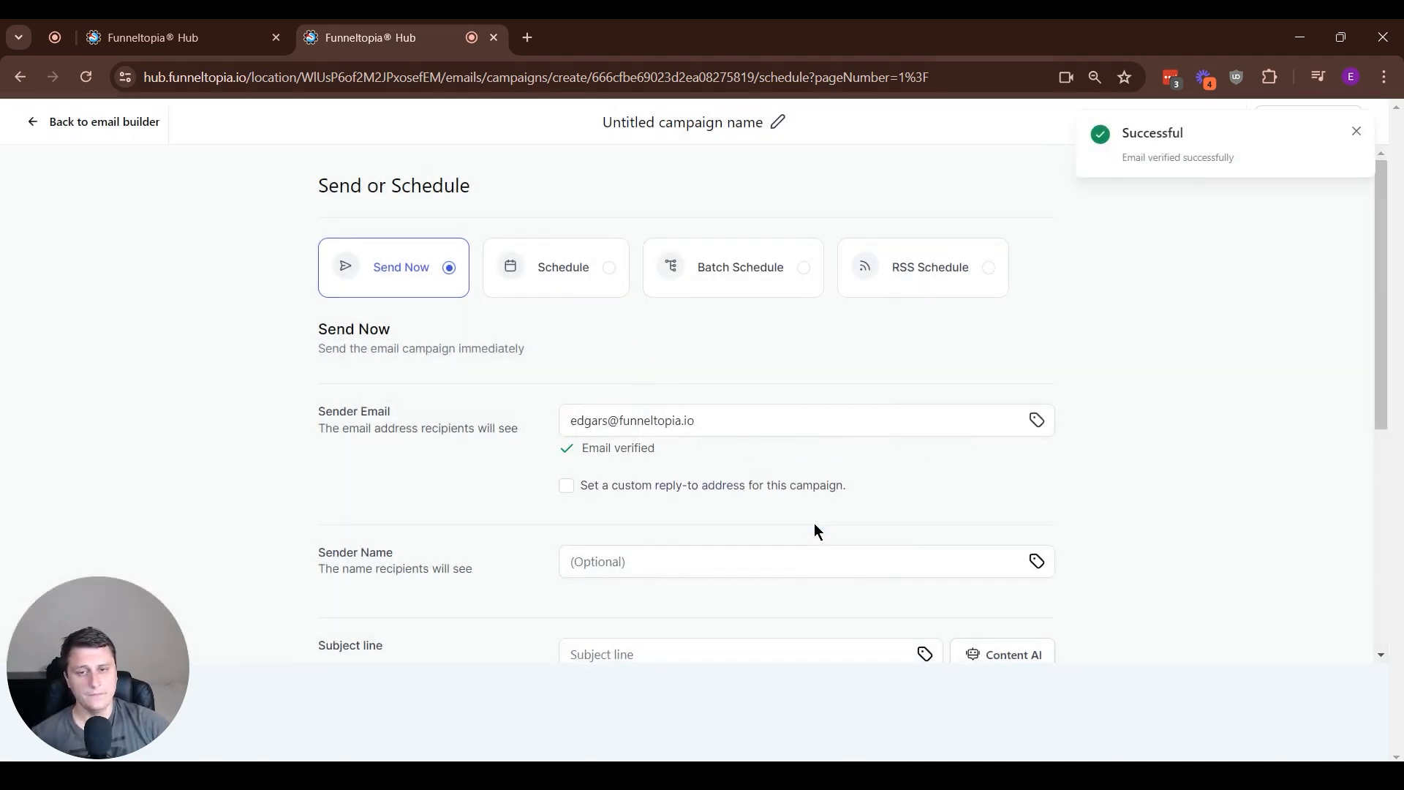
drag(721, 467, 587, 458)
click(680, 466)
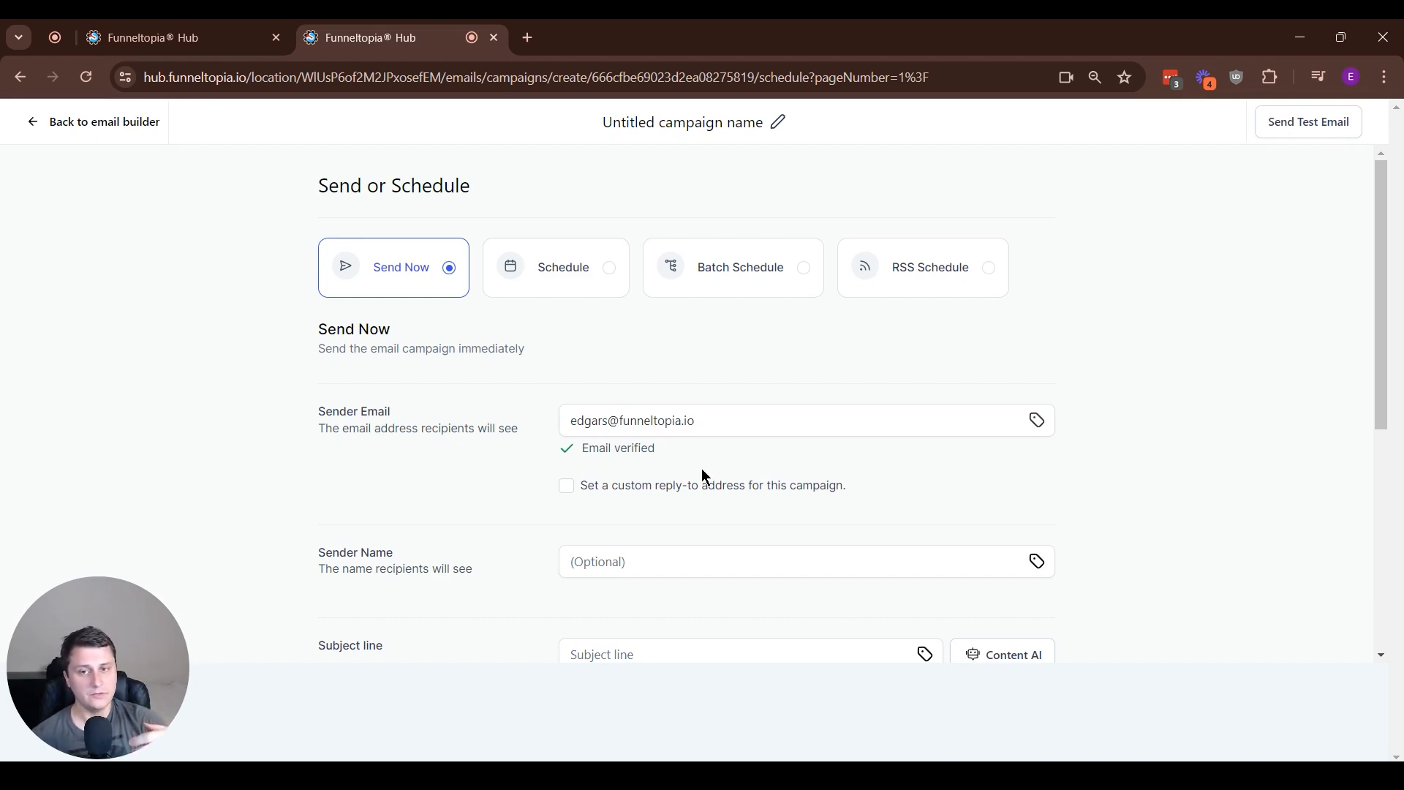
Fill in the sender name for the campaign with the sender's first name
scroll(701, 475, down, 2)
click(736, 379)
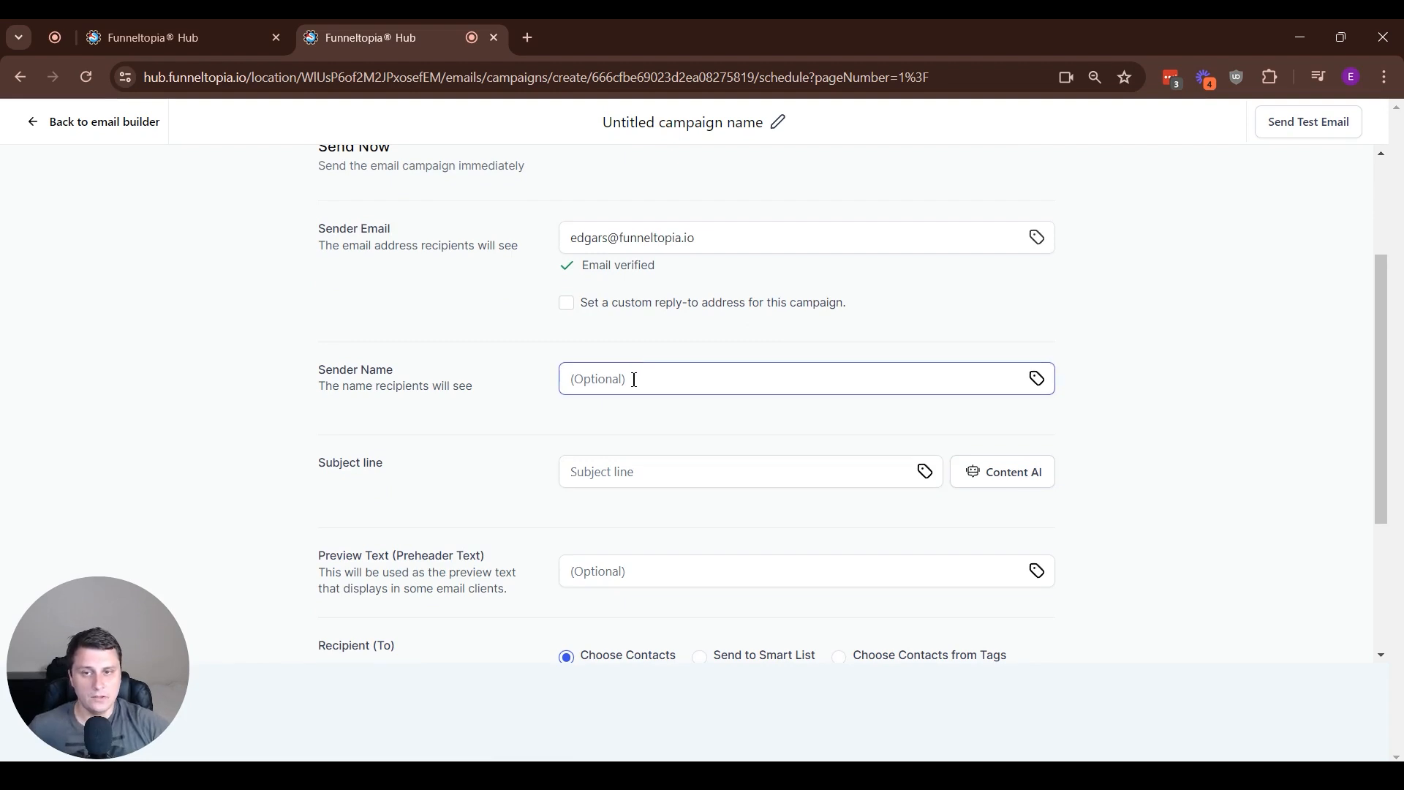
text(Edgars)
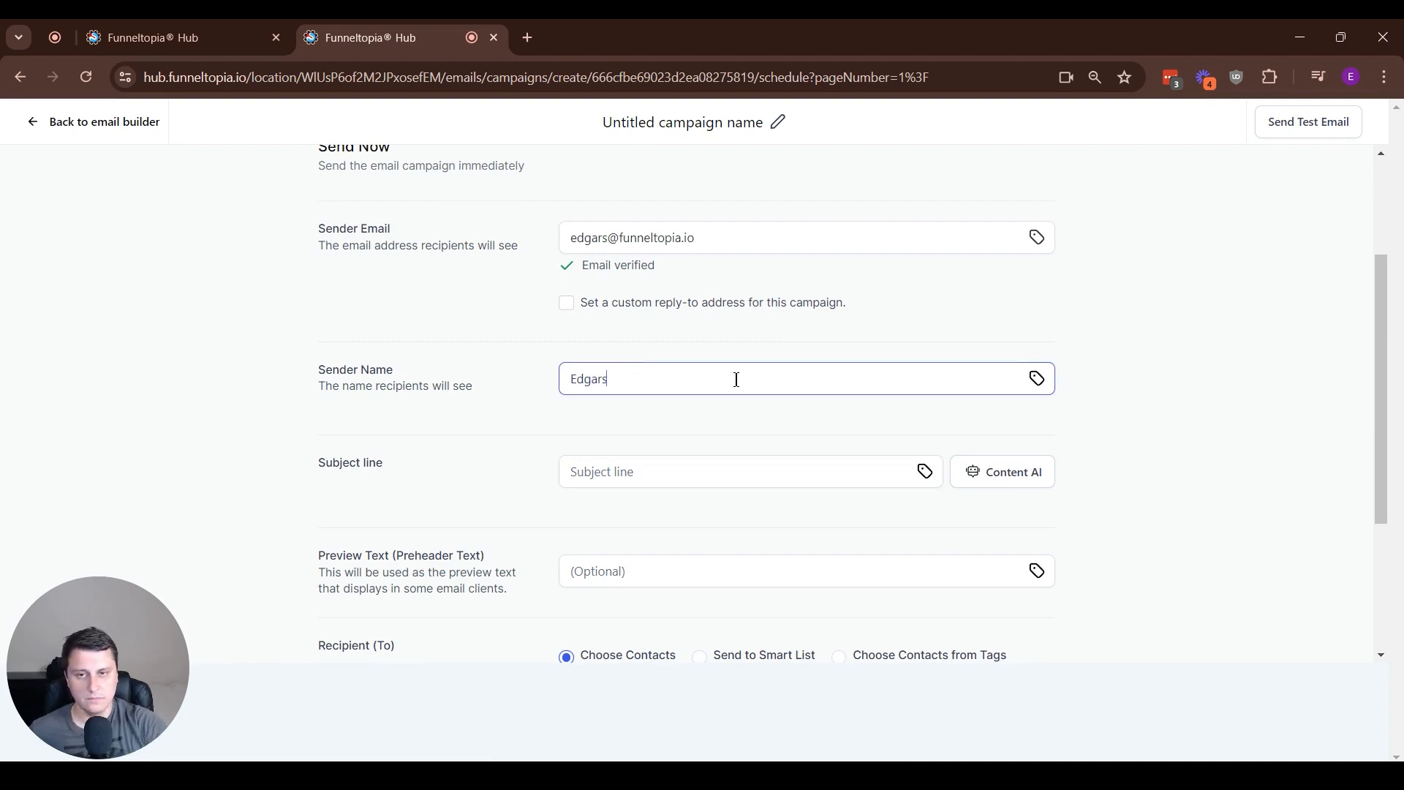
scroll(943, 573, down, 3)
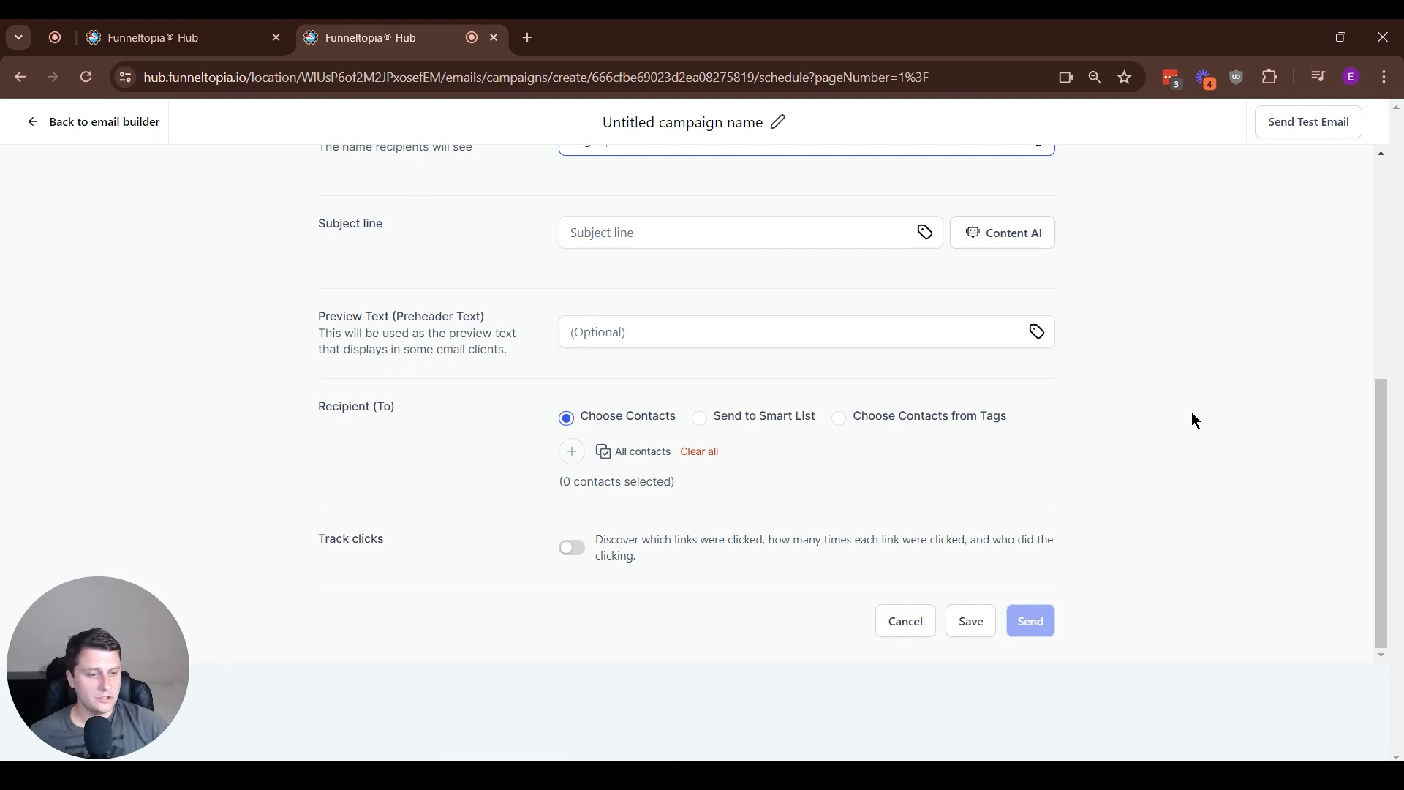
scroll(900, 314, up, 5)
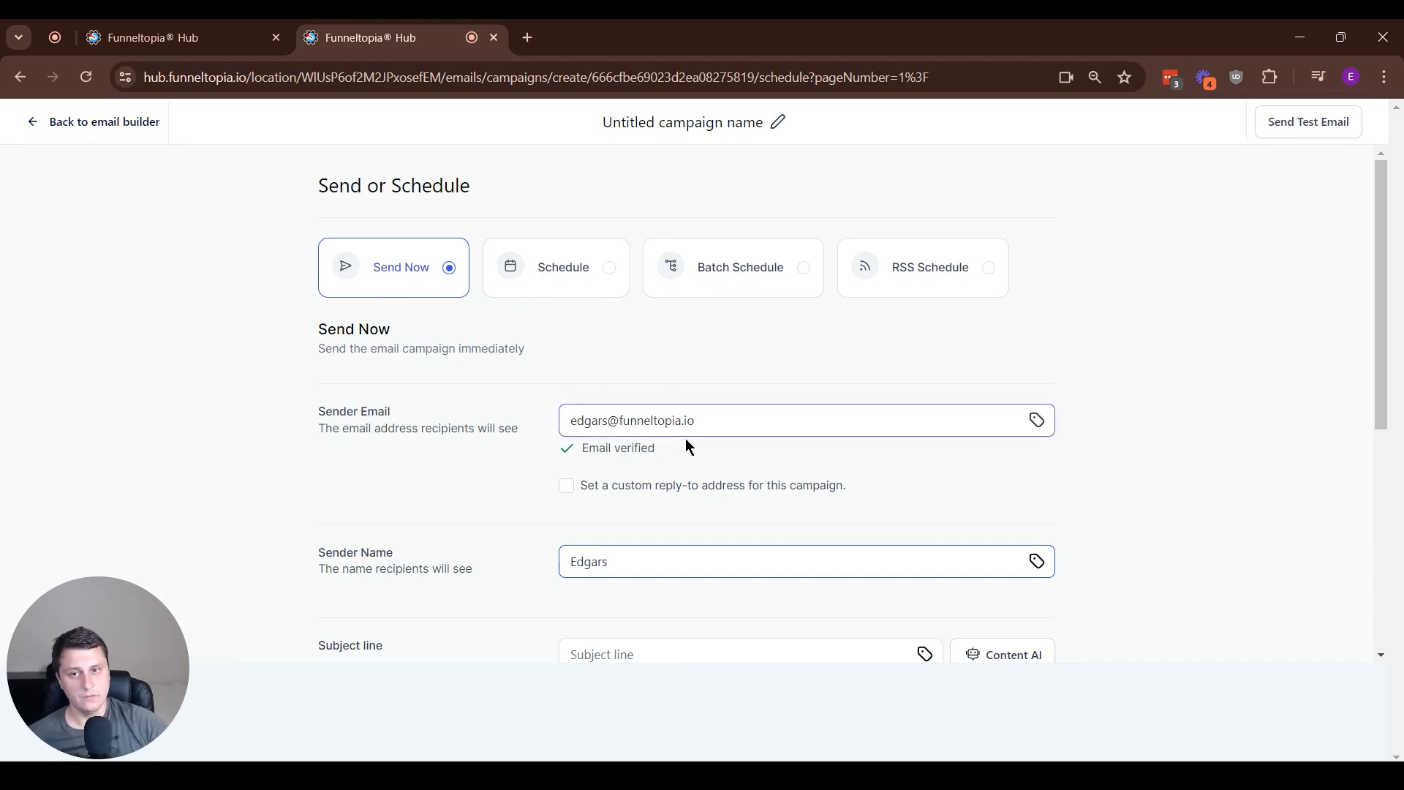
Return to the campaign list, open the verified sender emails in the email settings, and view the form for verifying another address
click(92, 125)
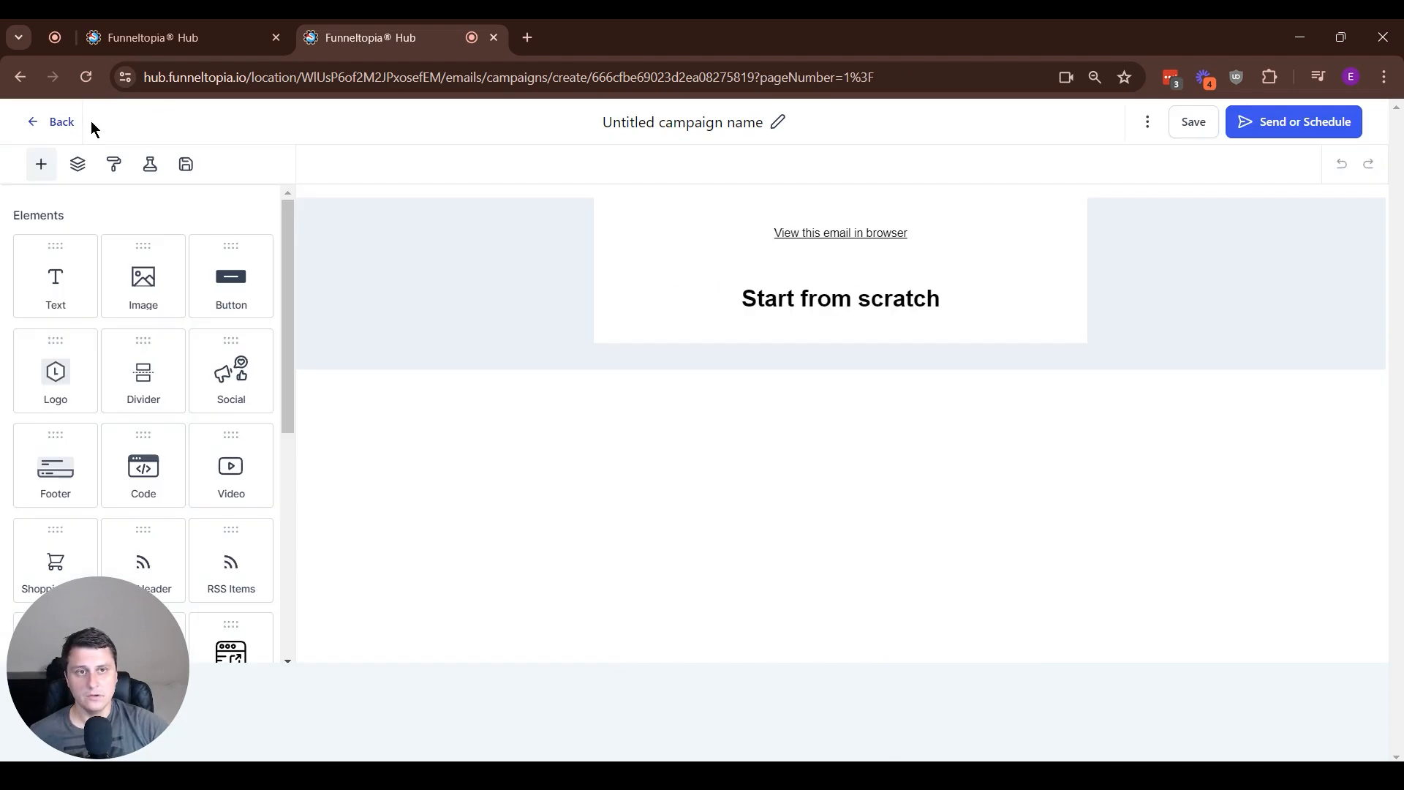
click(51, 123)
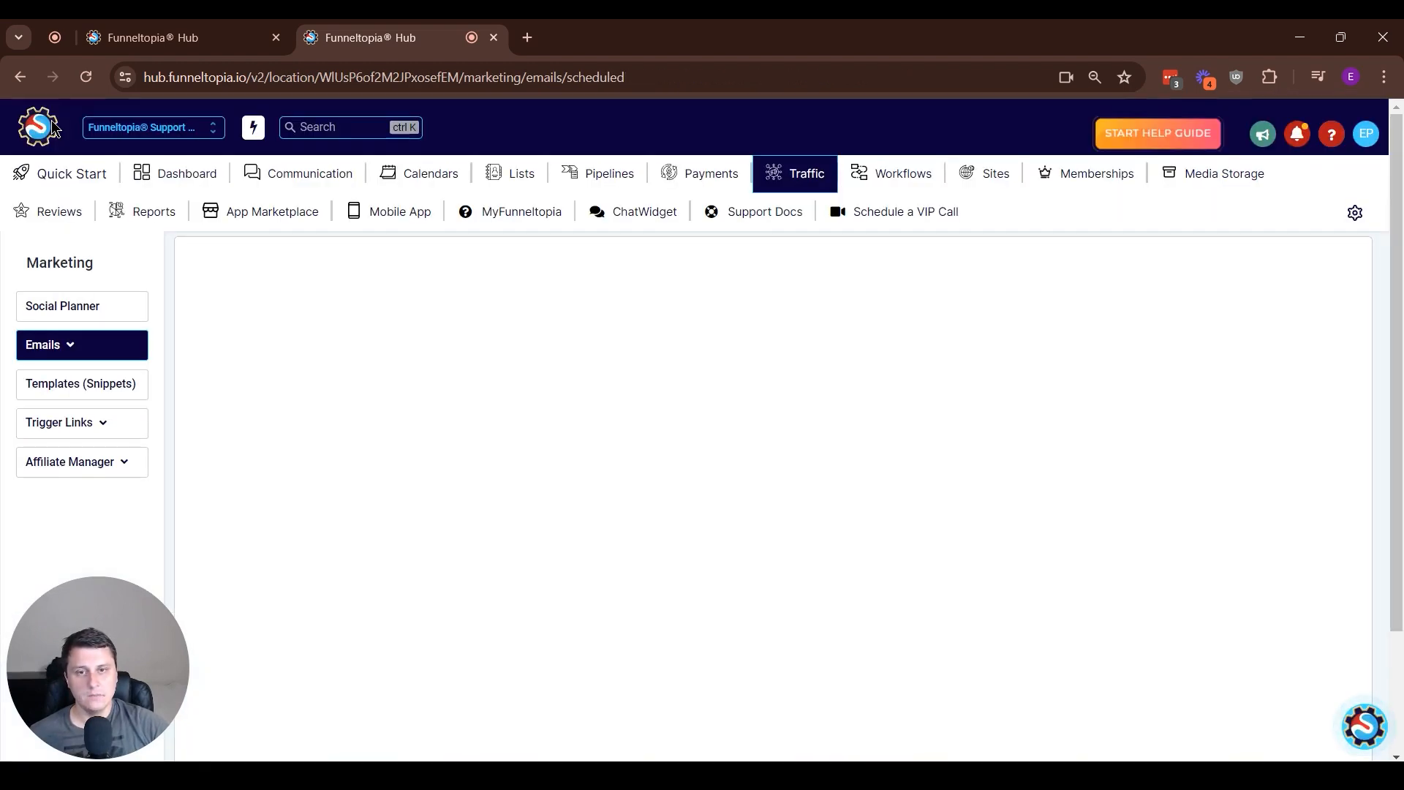
mouse_move(66, 339)
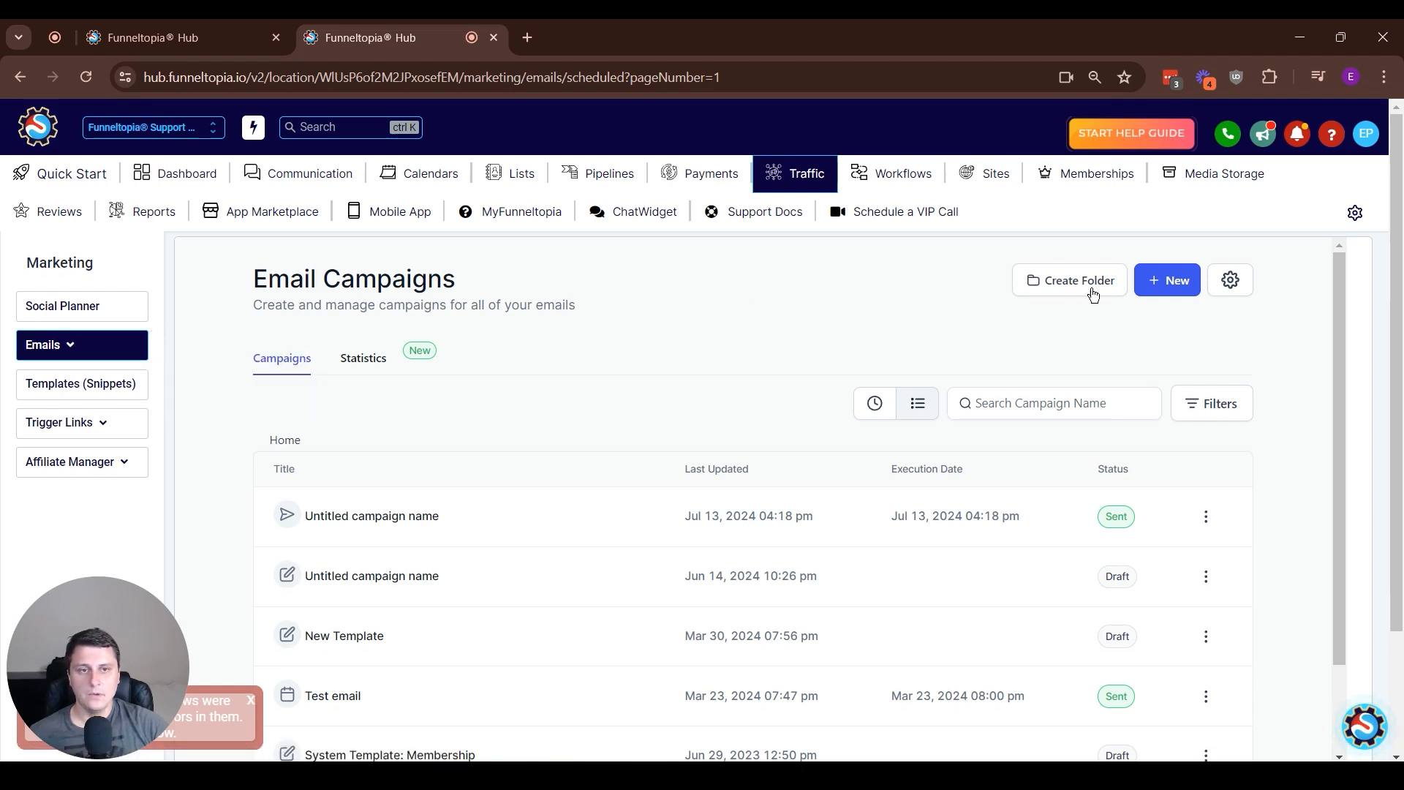
click(1228, 281)
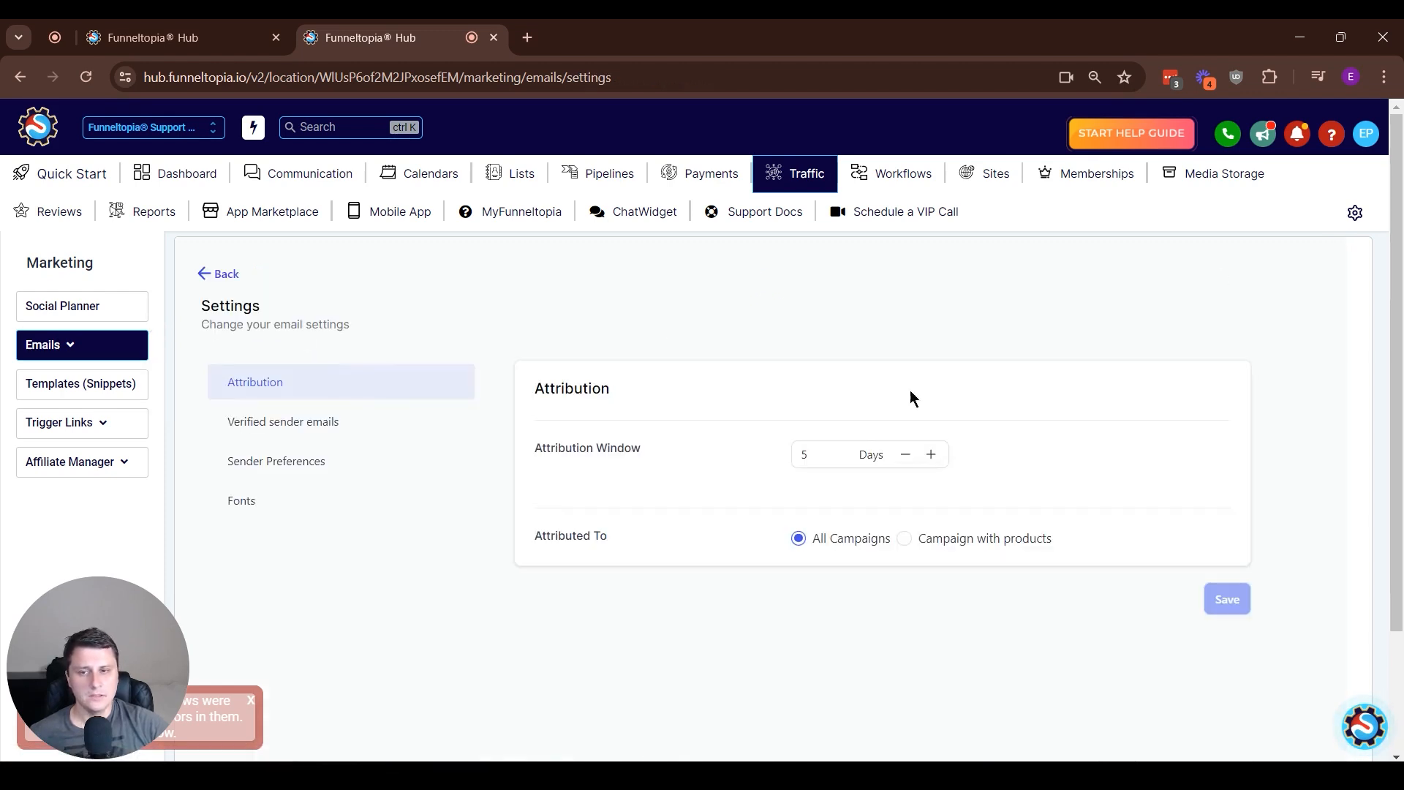
click(306, 423)
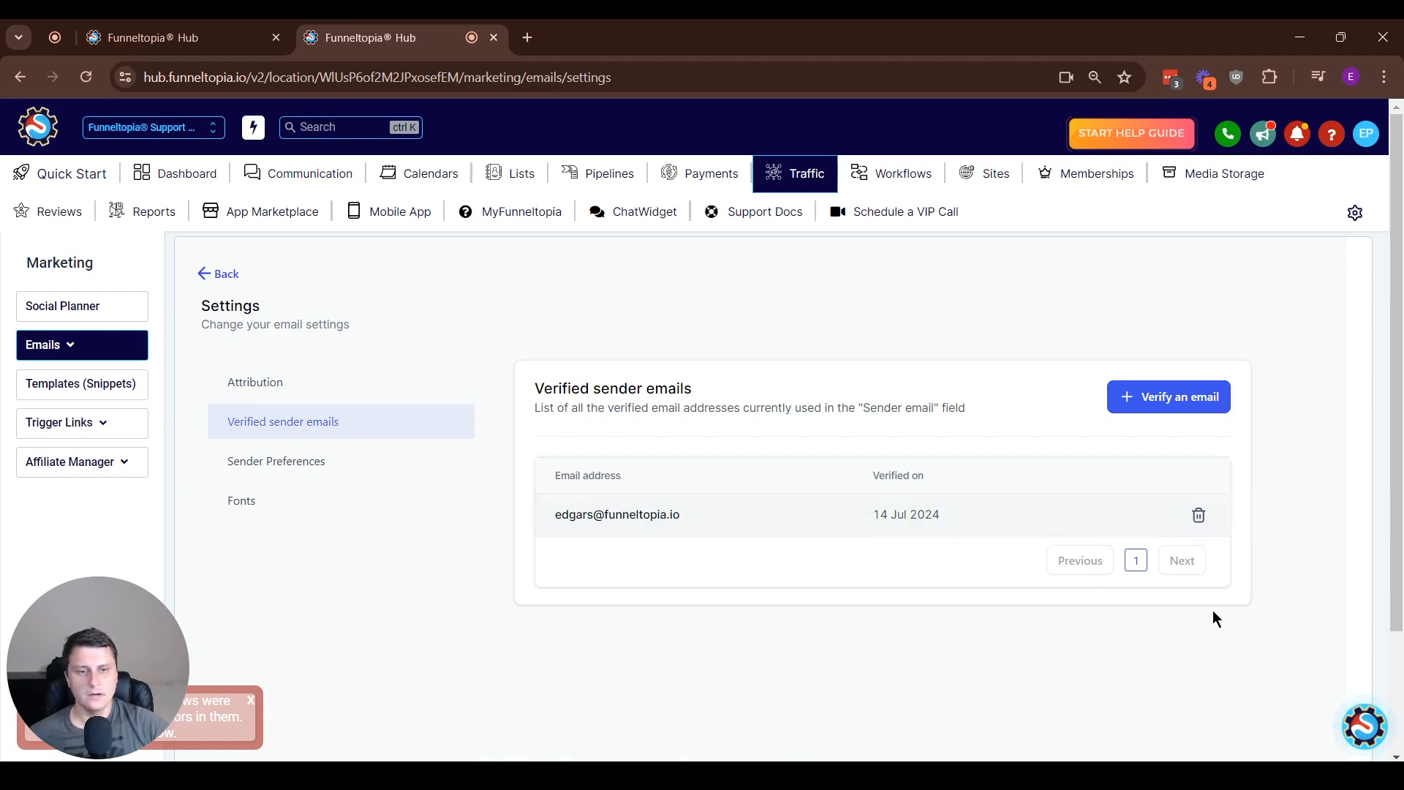
click(1159, 411)
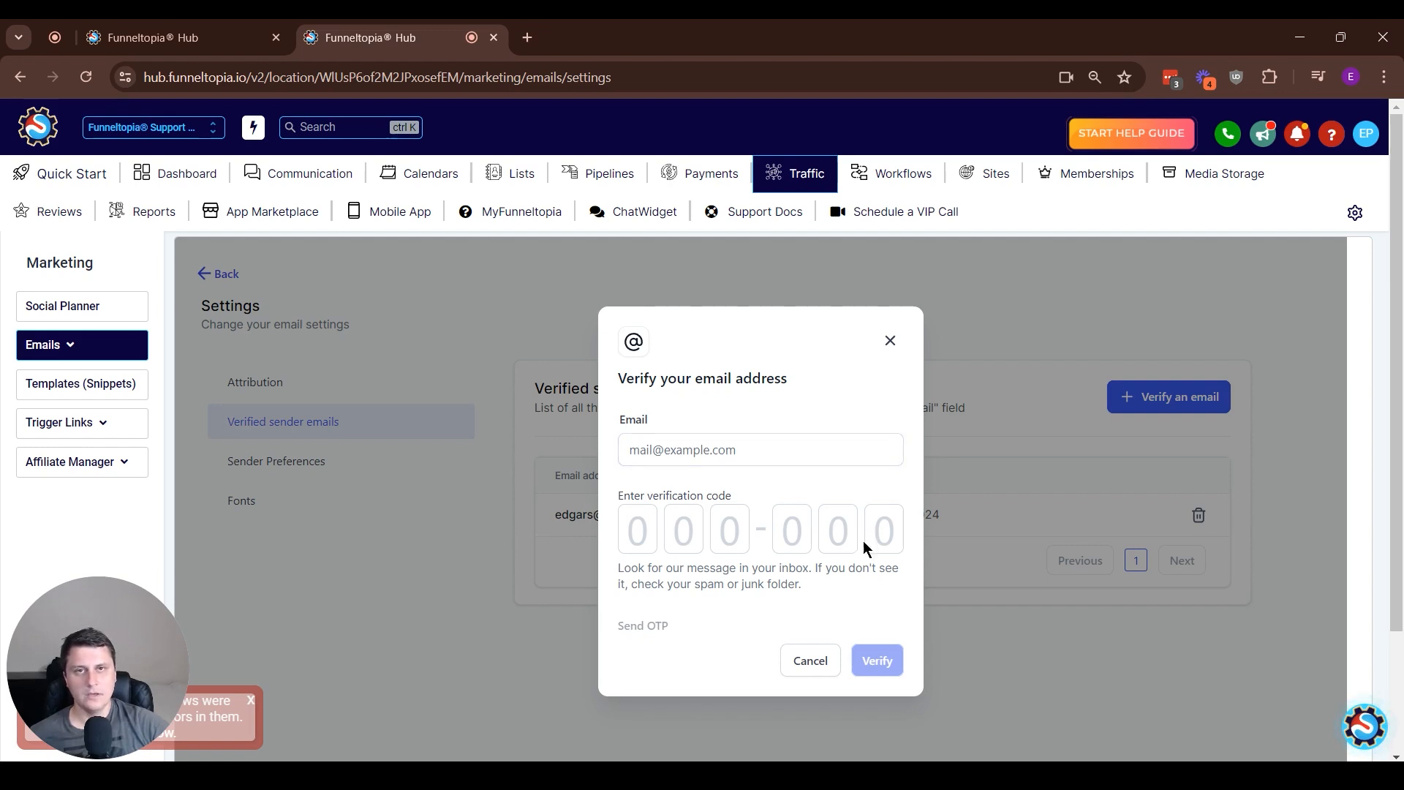
click(890, 341)
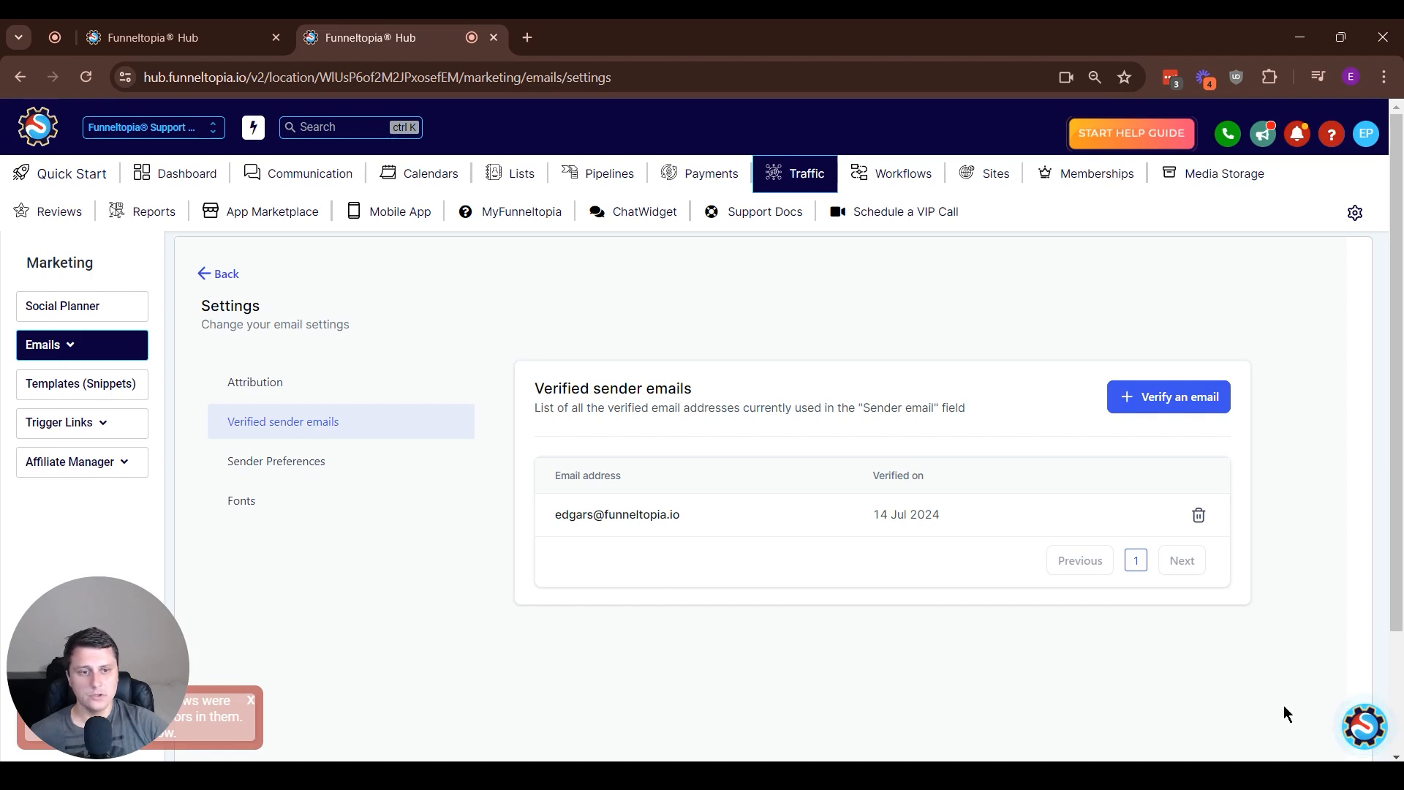
Open the Funneltopia support widget to view the available help options
click(1369, 734)
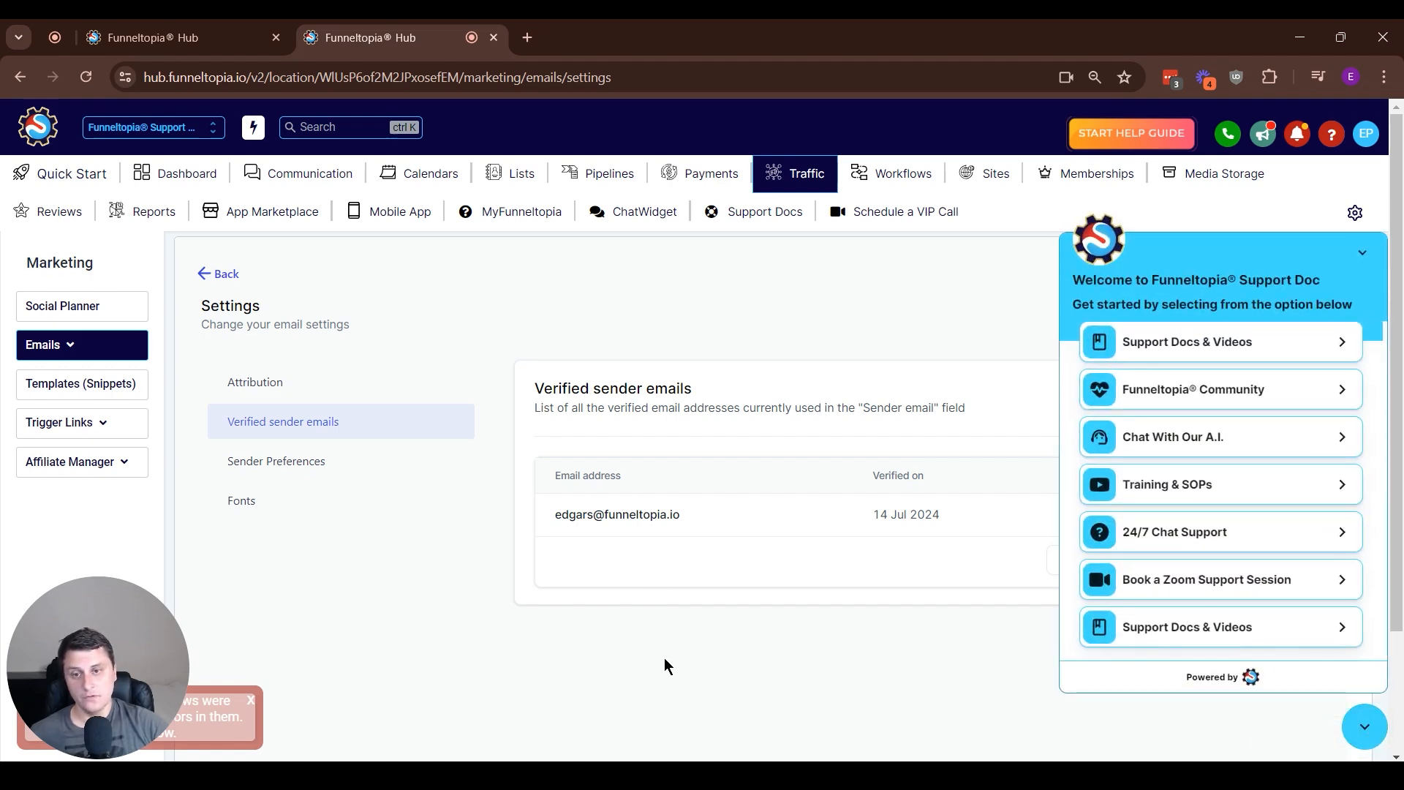